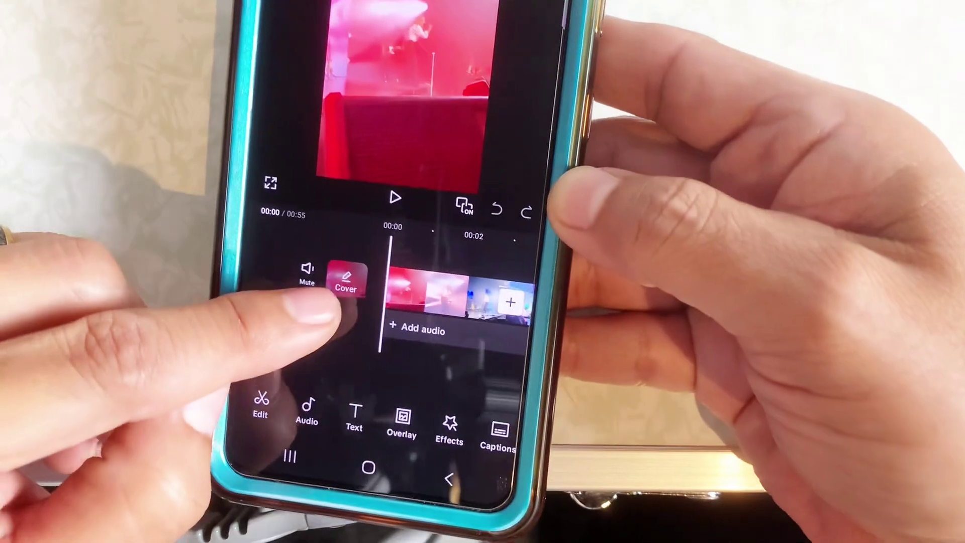
Step: Mute the original sound of all clips in the project
left_click(364, 426)
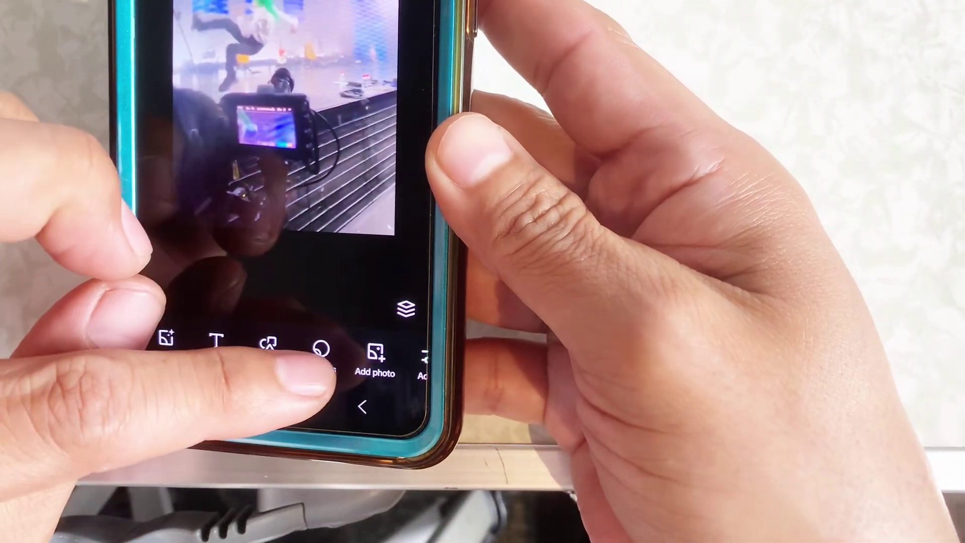
Step: Add 'hi' in the bold yellow text style, moved up near the top of the cover frame
left_click(318, 358)
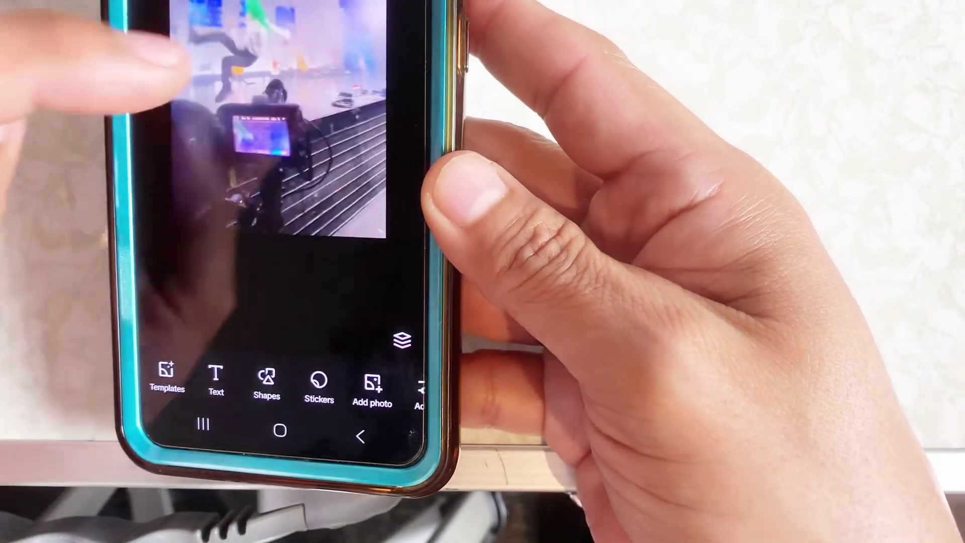
left_click(216, 374)
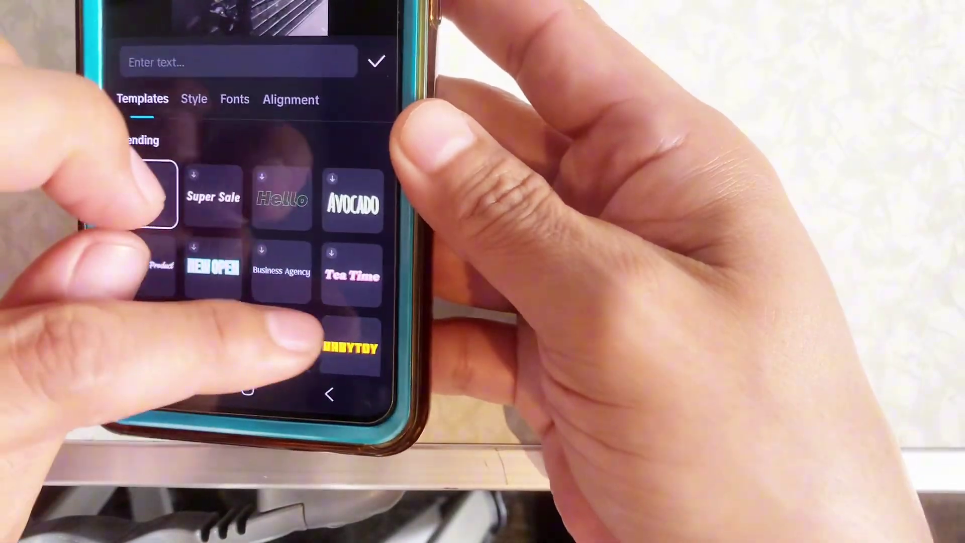
left_click(352, 347)
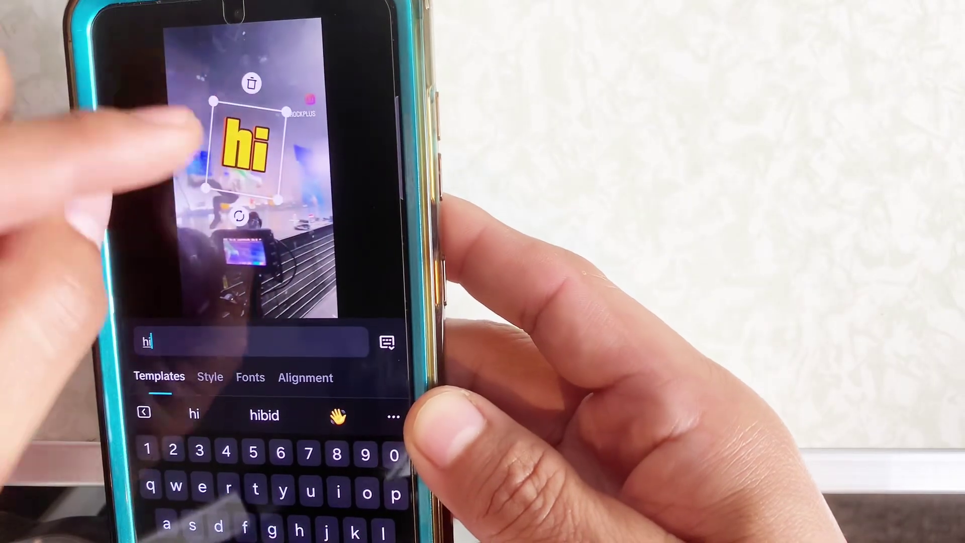
left_click_drag(198, 135, 245, 80)
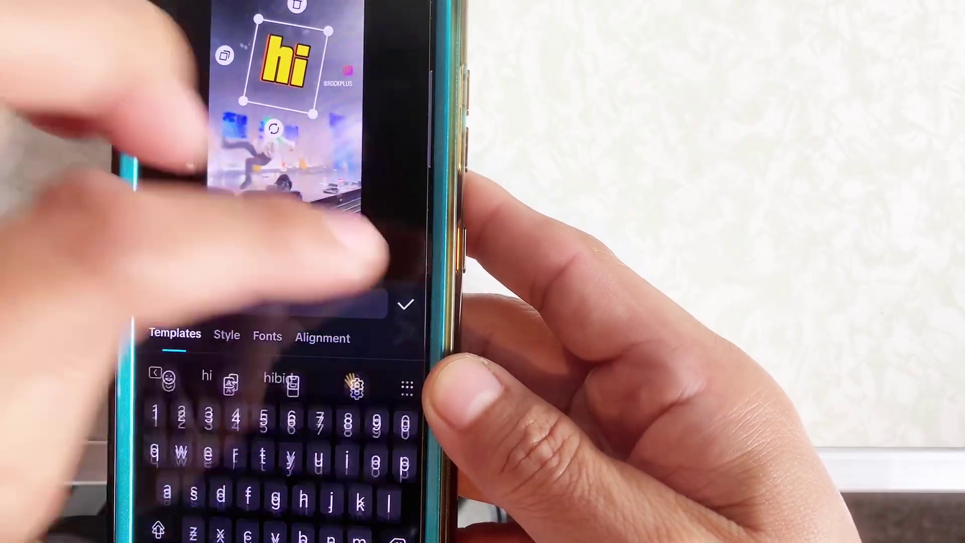
left_click(370, 249)
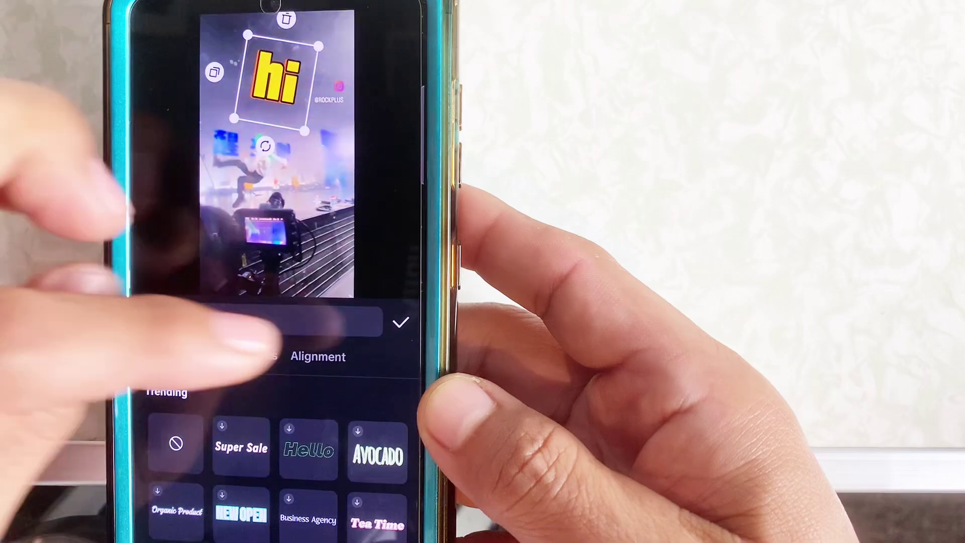
left_click(400, 313)
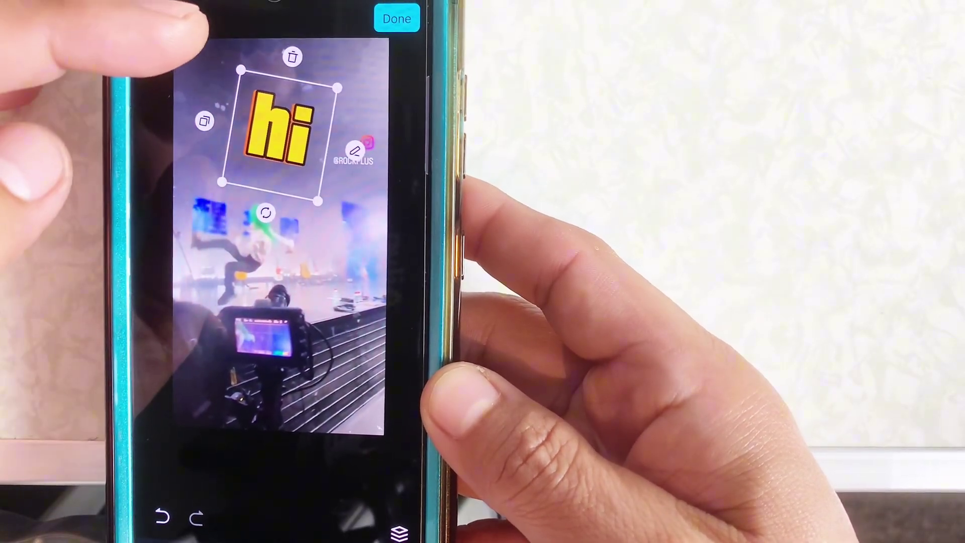
left_click(196, 241)
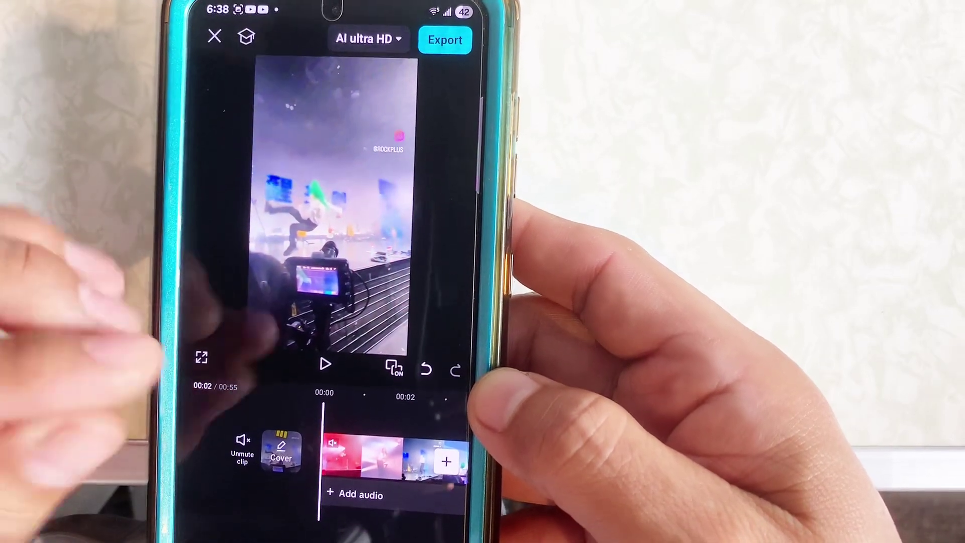
Step: Bring back the cover editor showing the yellow 'hi' text
left_click(280, 450)
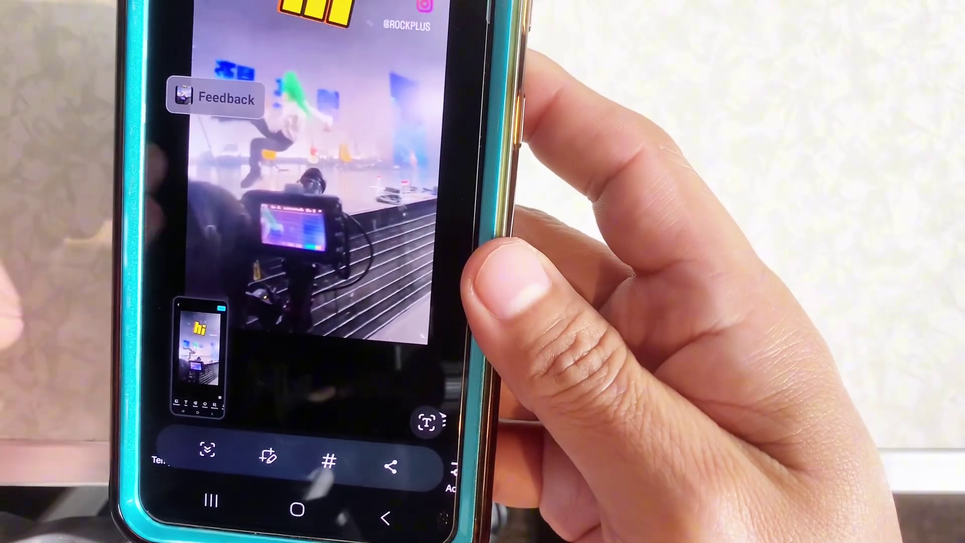
Step: Switch to Samsung Gallery from recent apps and load the newest screenshot into its editor
left_click(209, 496)
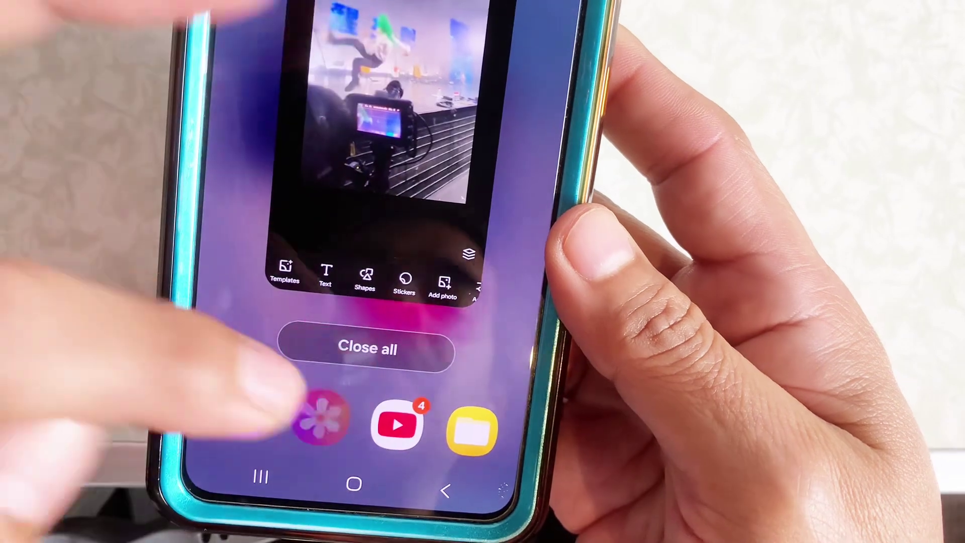
left_click(314, 420)
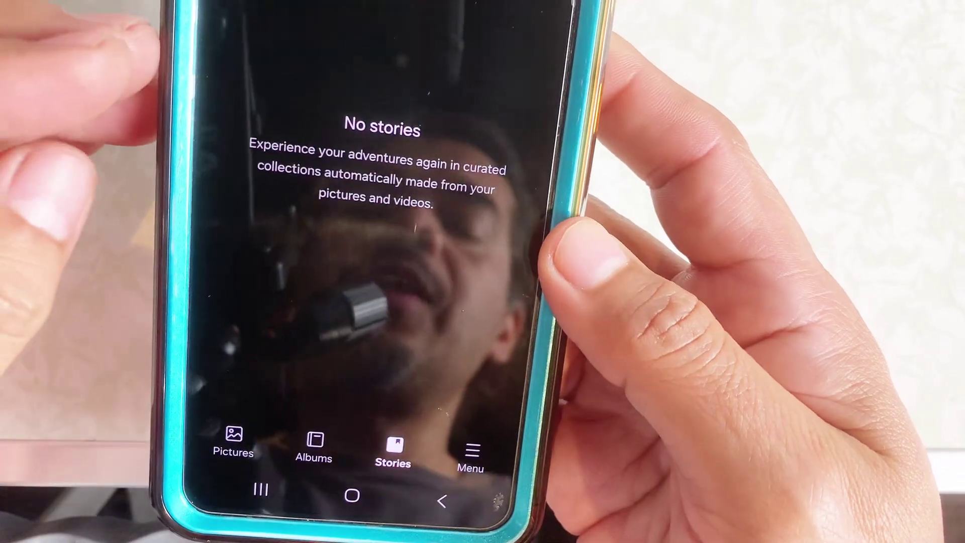
left_click(232, 442)
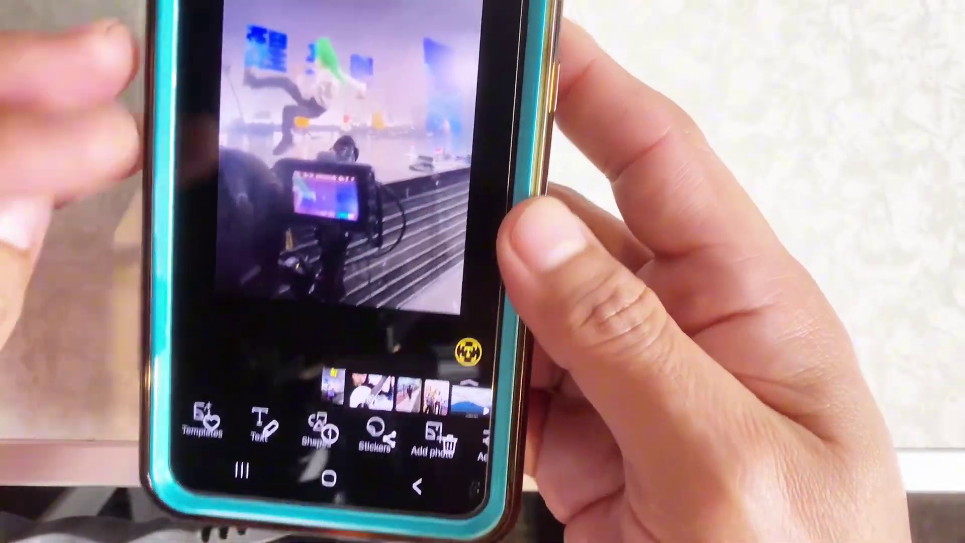